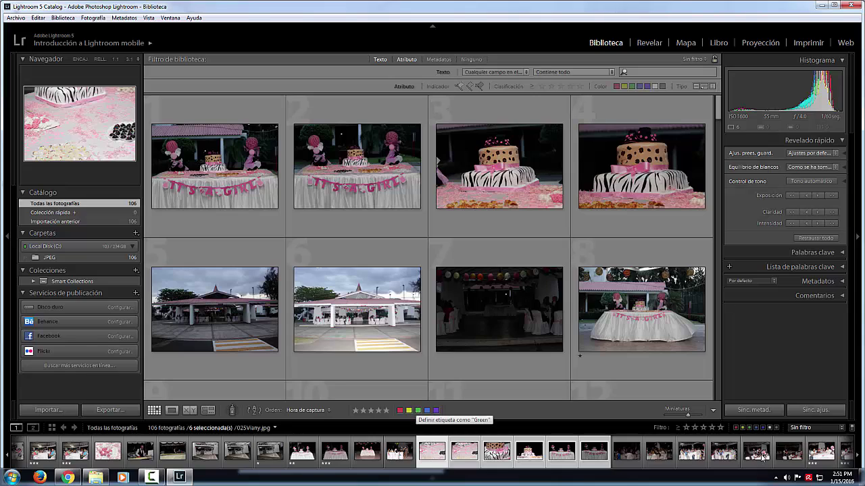
Hide the Clasificación and Etiqueta de color tools from the library toolbar
click(712, 411)
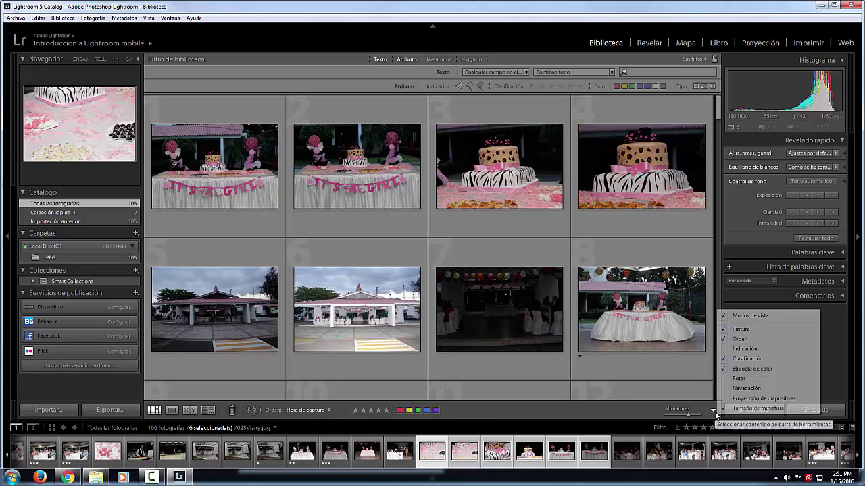
click(741, 359)
click(712, 410)
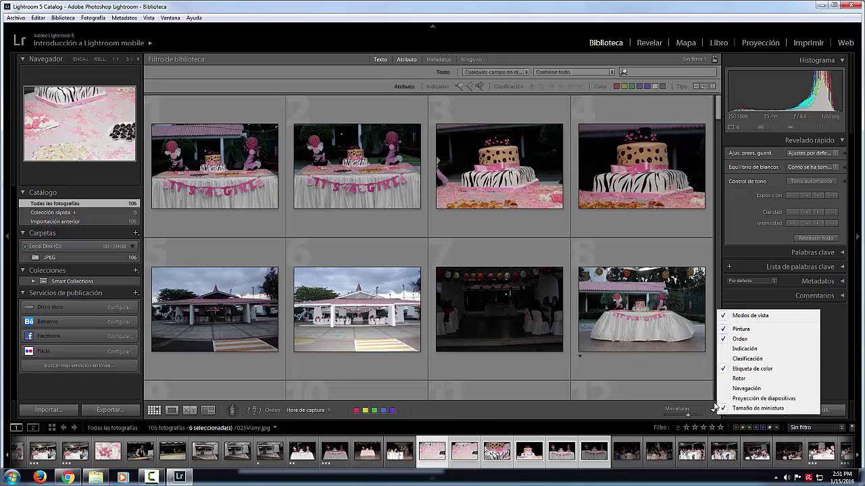
click(738, 368)
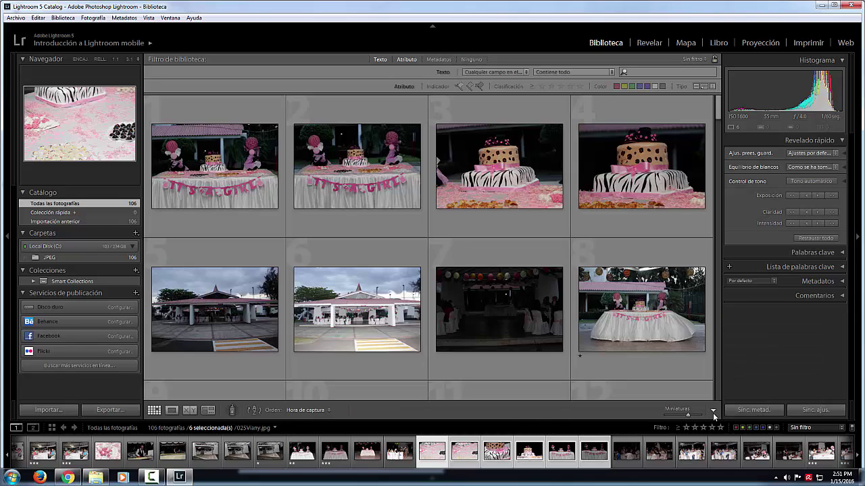
Show the Clasificación and Etiqueta de color tools in the toolbar again
click(713, 412)
click(747, 359)
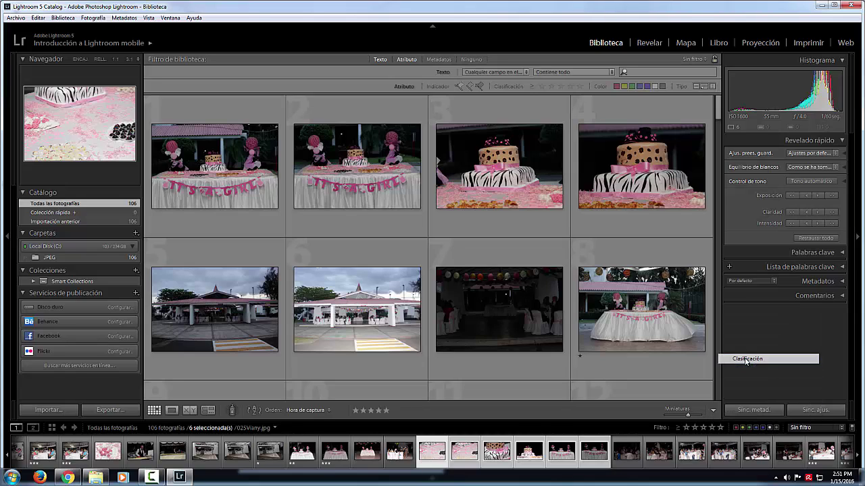
click(712, 411)
click(735, 369)
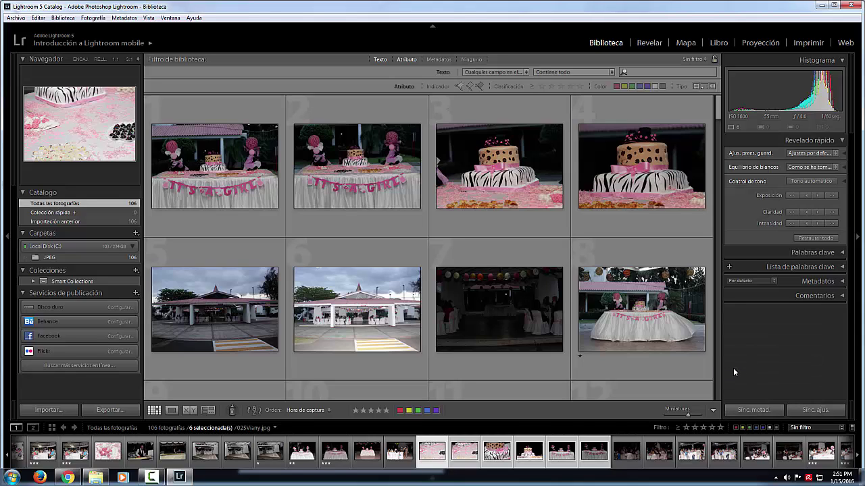
click(624, 87)
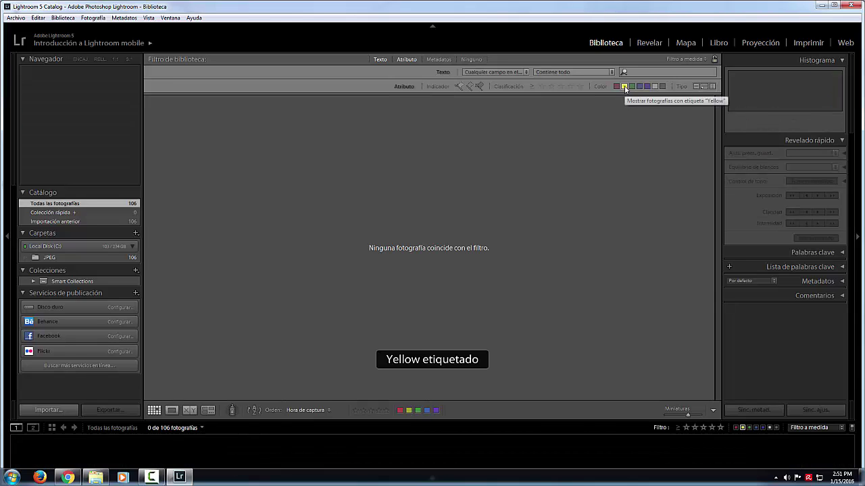
click(617, 87)
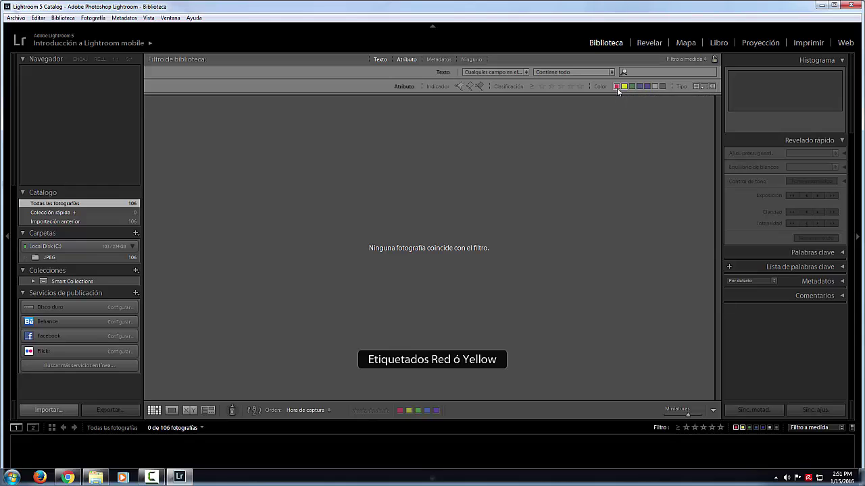
click(617, 86)
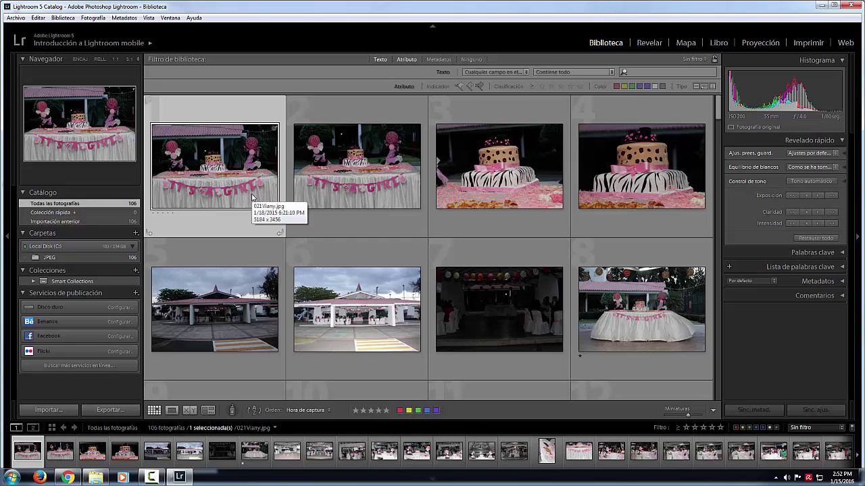
Label photos 1–4 green, then select photo 8 on its own
shift+click(646, 192)
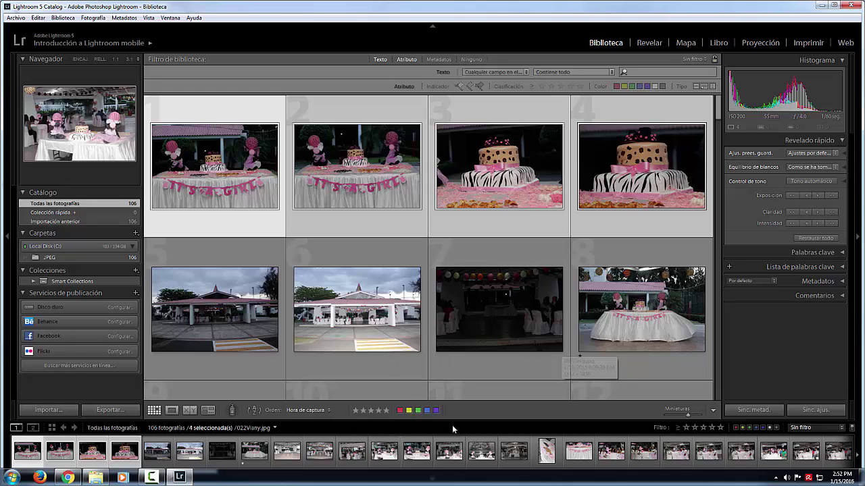
click(419, 410)
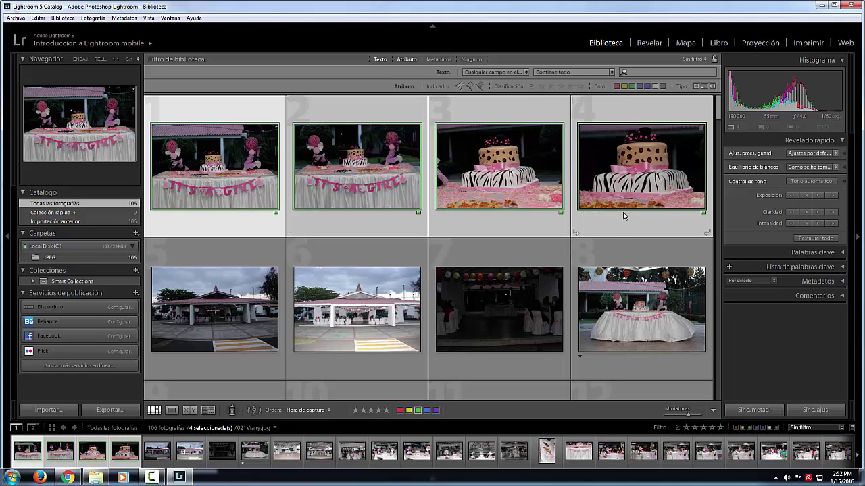
mouse_move(690, 329)
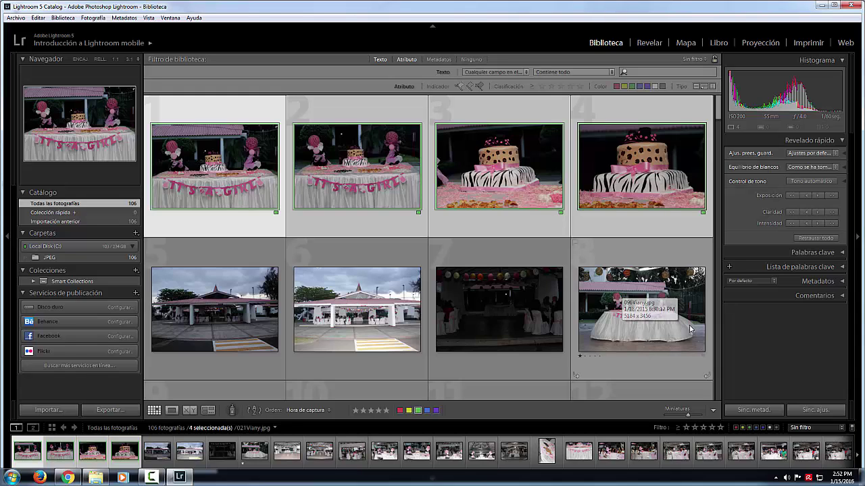
click(647, 314)
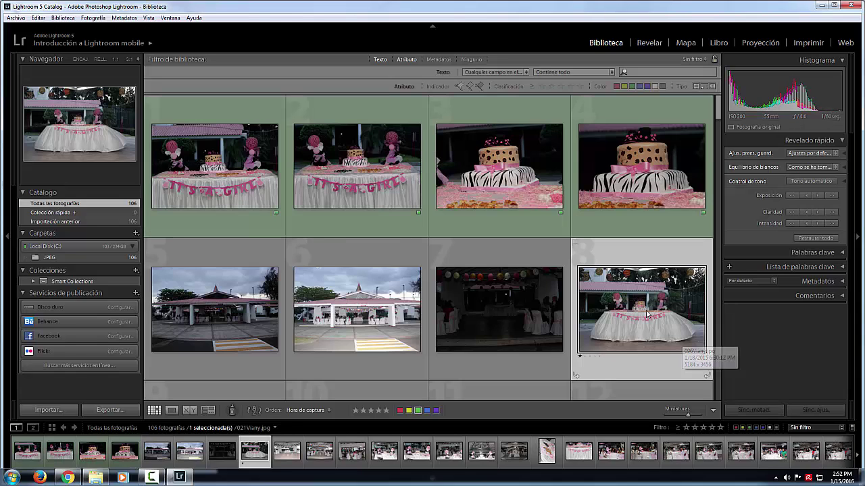
Give photo 8 a green colour label
click(418, 410)
scroll(487, 349, down, 2)
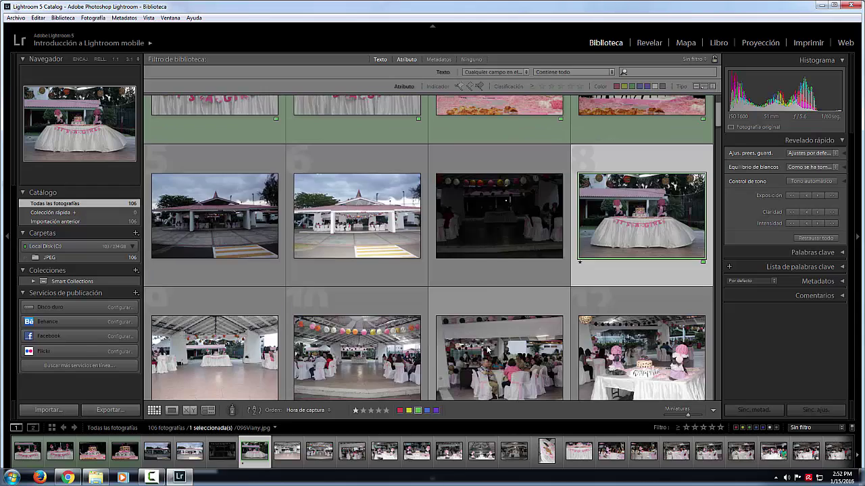
scroll(487, 348, down, 1)
scroll(488, 348, down, 2)
scroll(489, 344, down, 2)
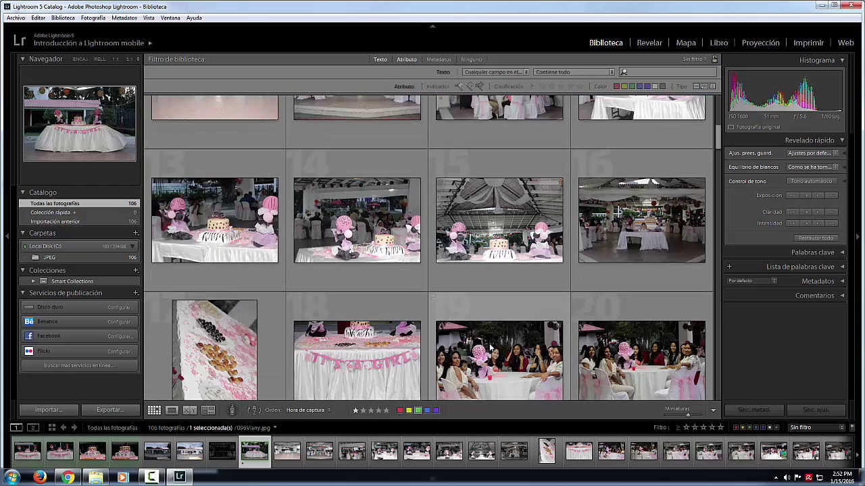
scroll(489, 342, down, 2)
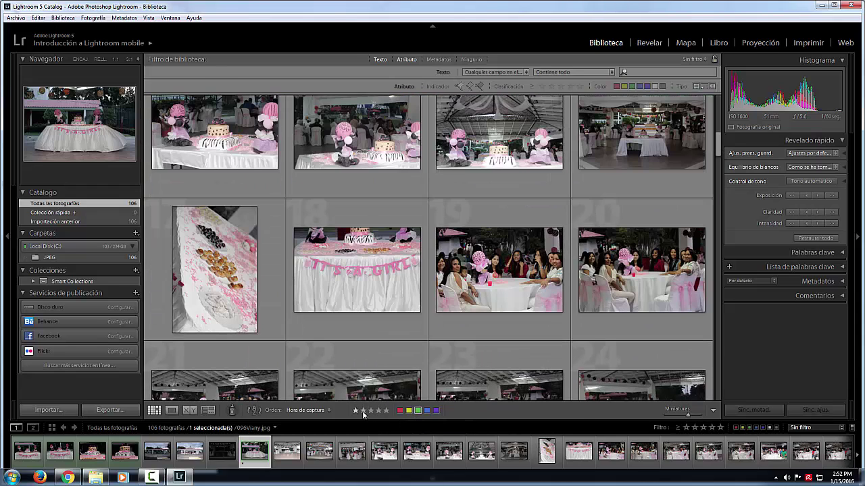
Give photos 18, 19 and 20 a one-star rating each
click(364, 270)
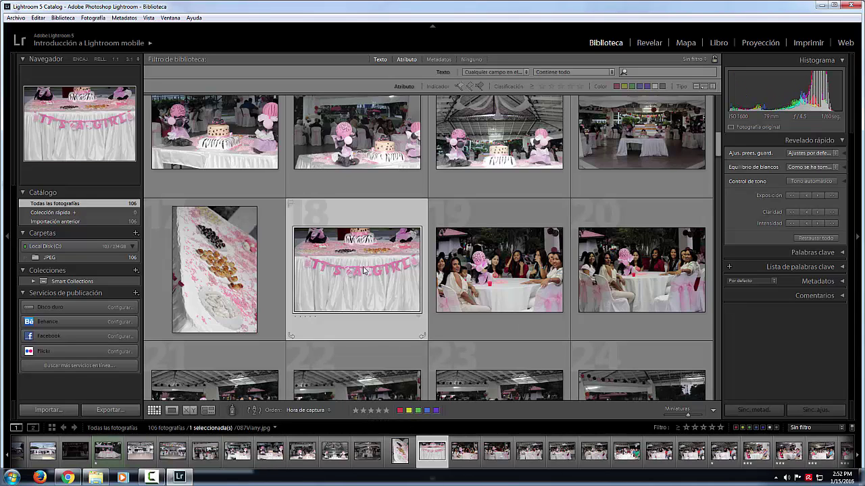
click(358, 412)
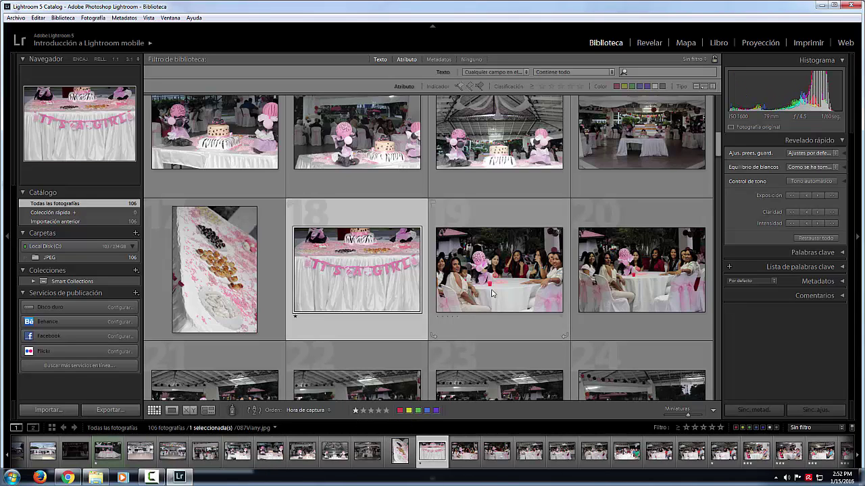
click(356, 411)
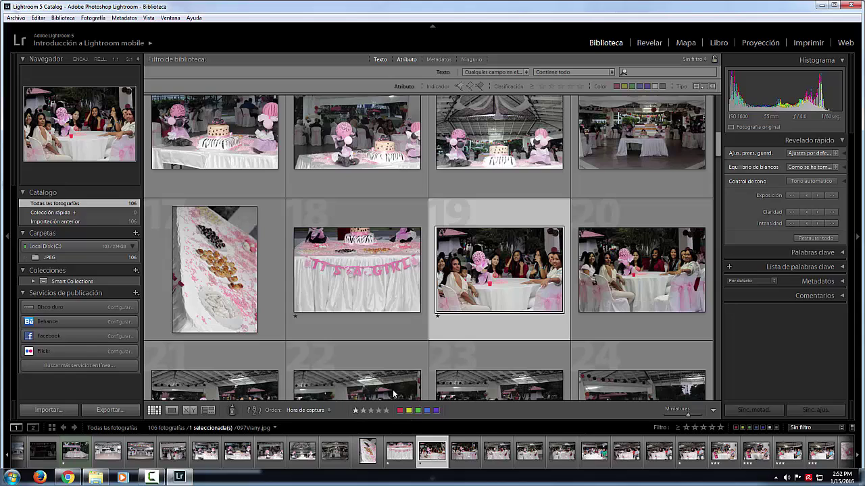
click(357, 412)
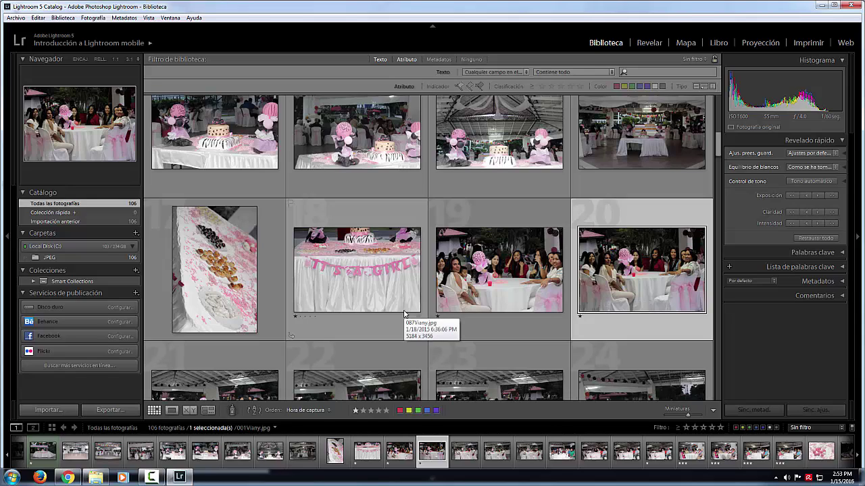
mouse_move(398, 290)
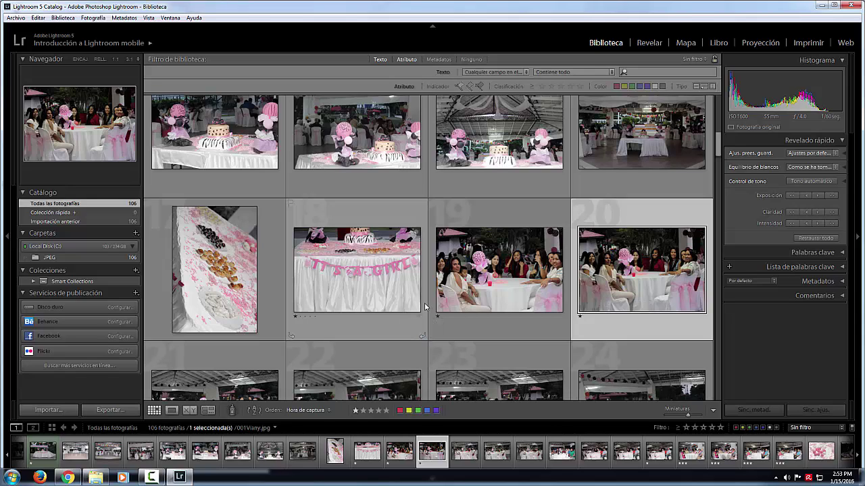
Rate photo 26 one star, photo 27 two stars and photo 25 four stars
scroll(425, 308, down, 2)
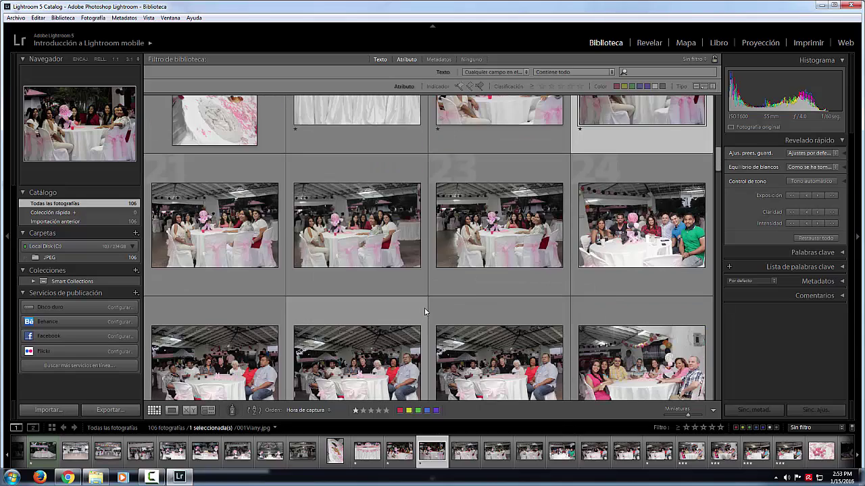
scroll(422, 305, down, 2)
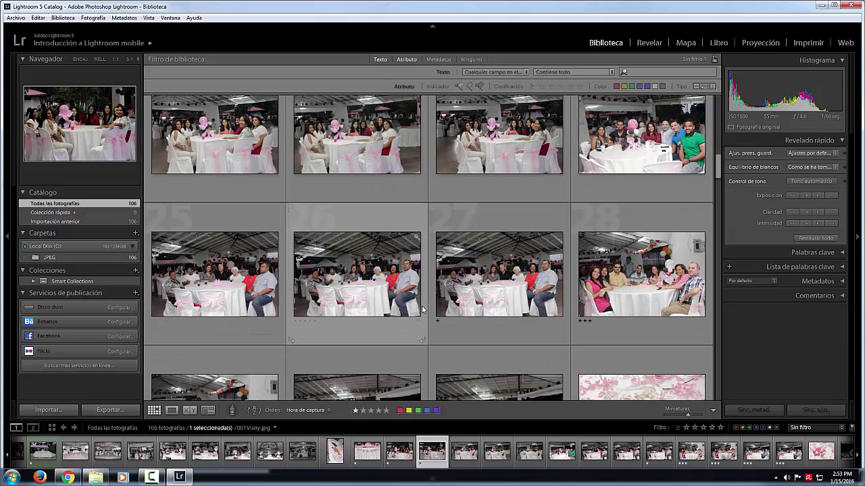
click(378, 292)
key(1)
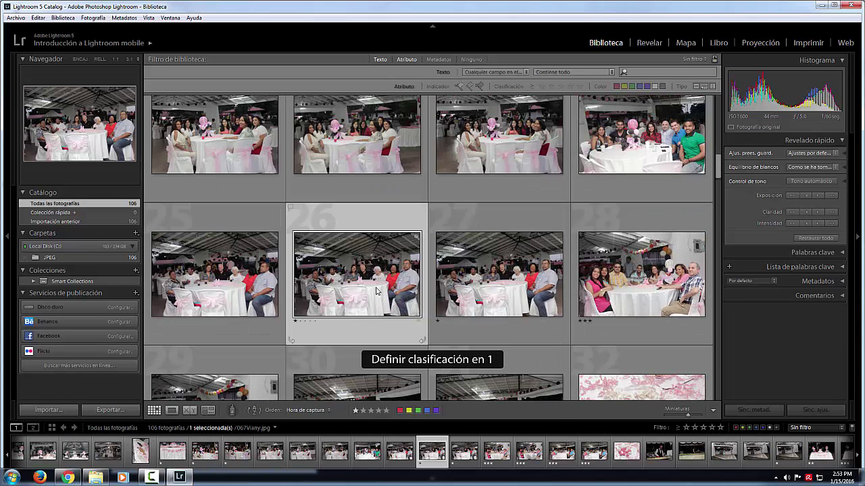
key(Right)
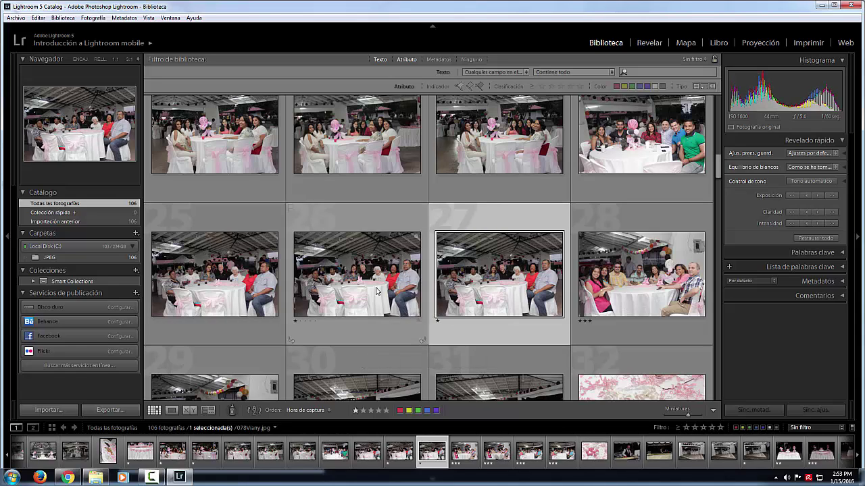
key(2)
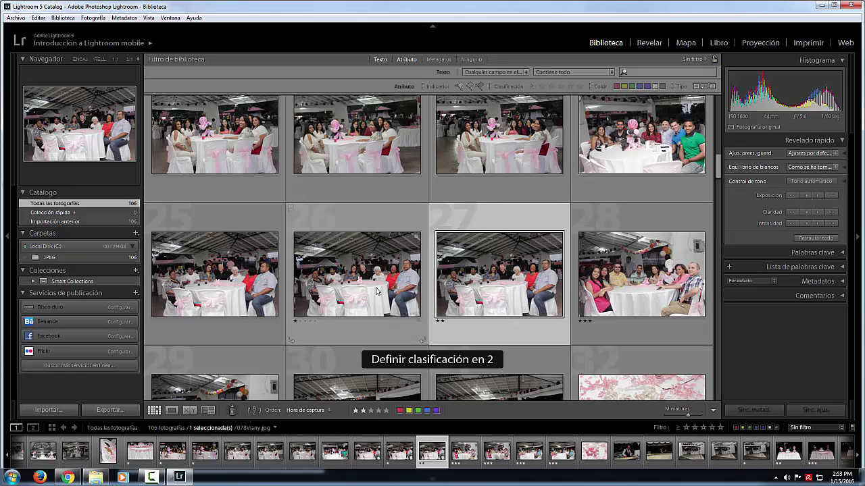
key(Right)
key(Left)
key(Left)
key(Left)
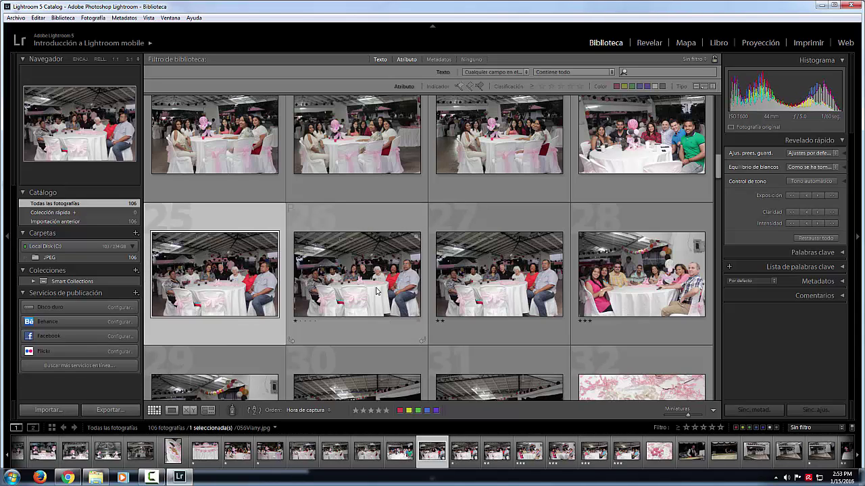
key(4)
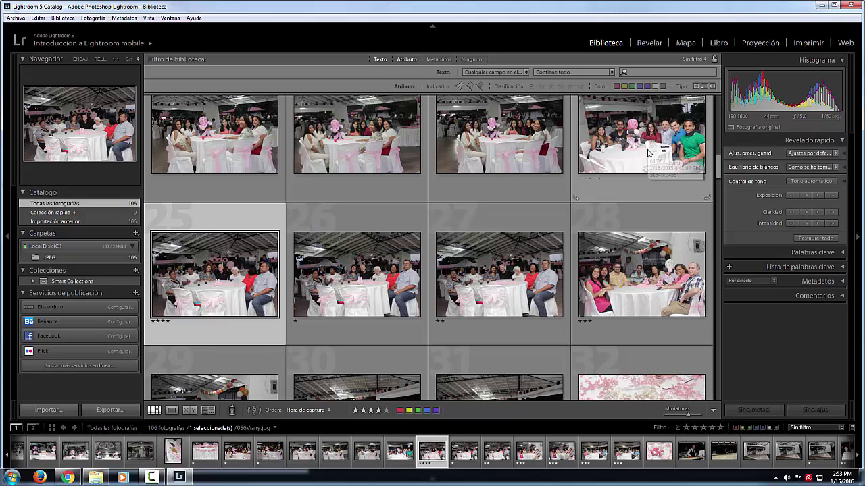
scroll(583, 261, down, 5)
scroll(583, 260, up, 10)
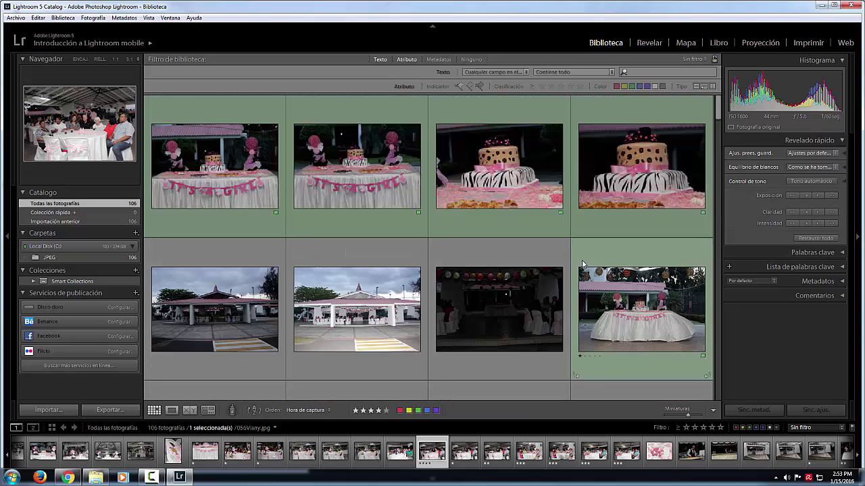
click(615, 87)
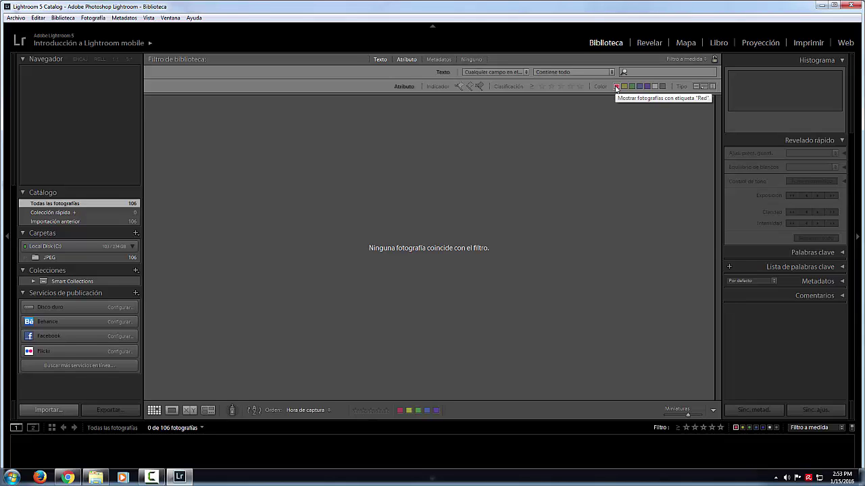
click(631, 86)
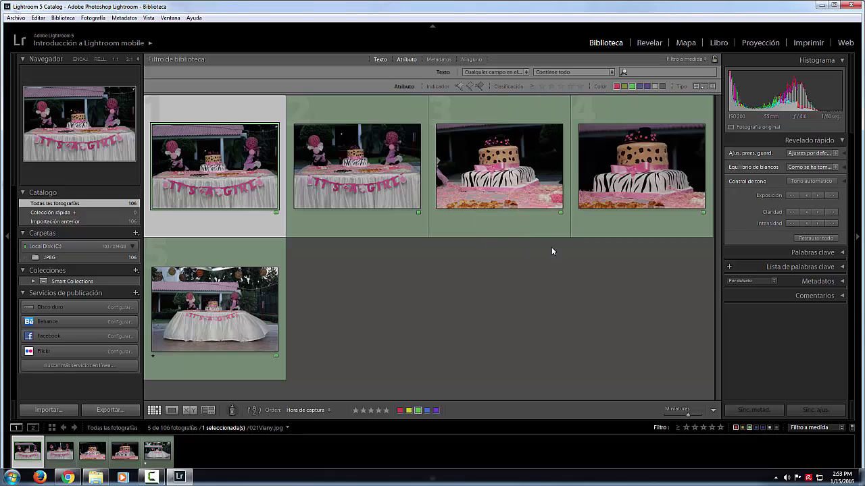
click(631, 87)
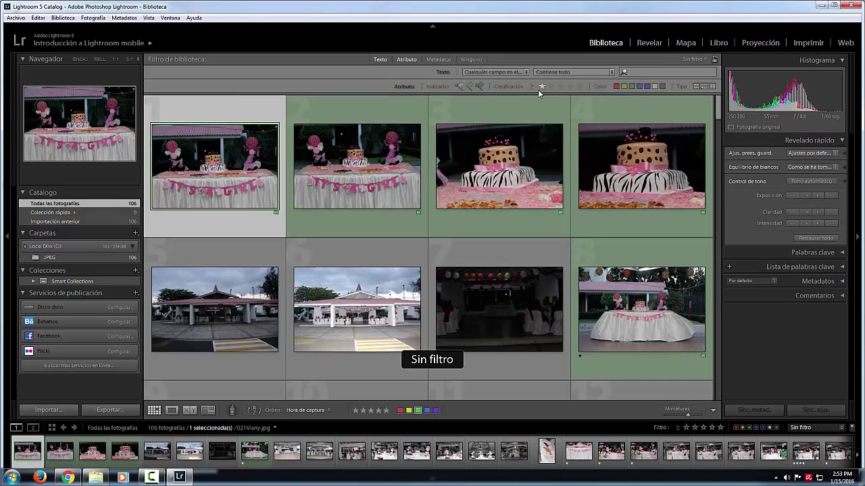
Set the Attribute rating filter to 'Clasificación igual a' one star, showing 6 of 106 photos
click(542, 86)
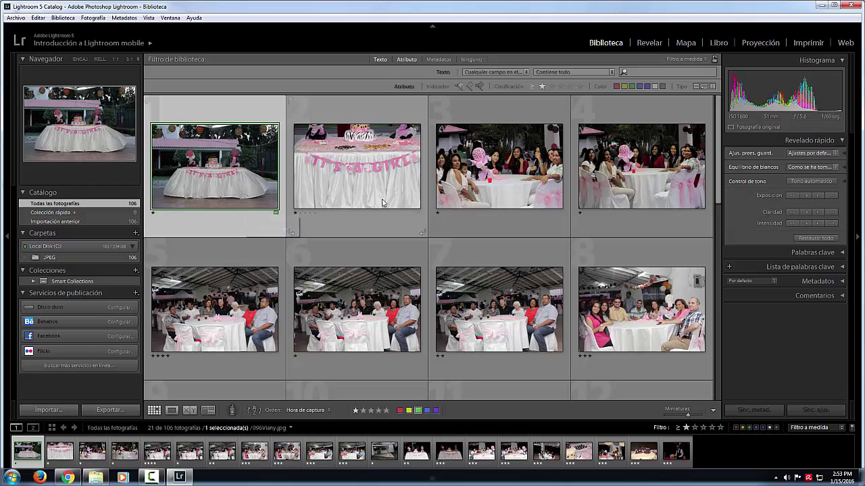
click(550, 87)
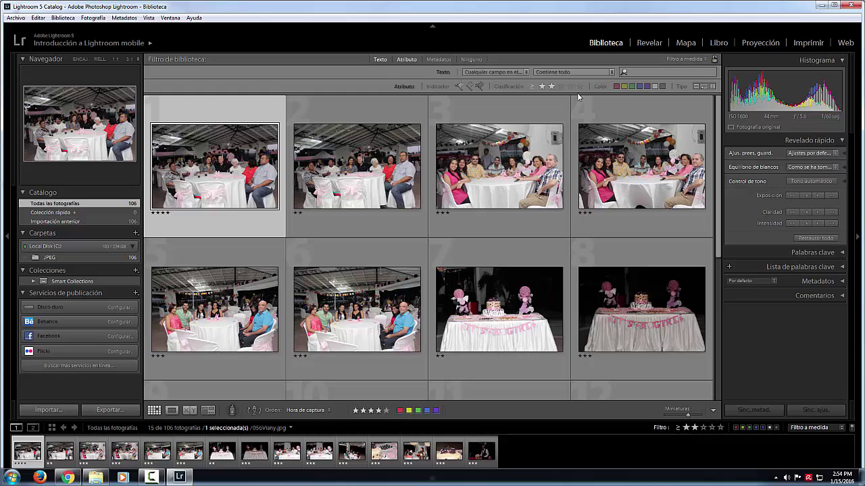
click(533, 87)
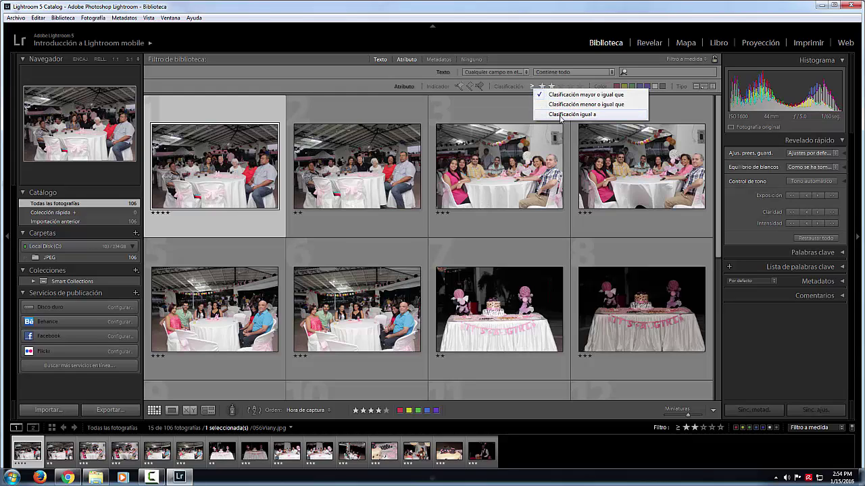
click(560, 115)
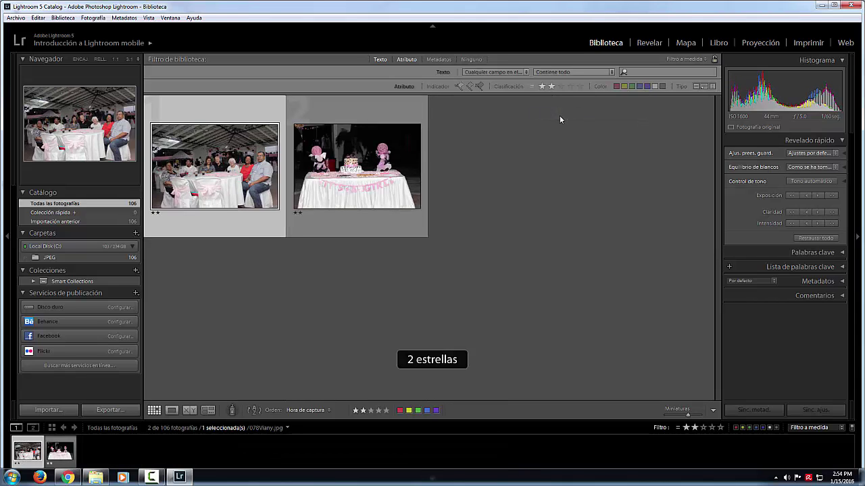
click(560, 87)
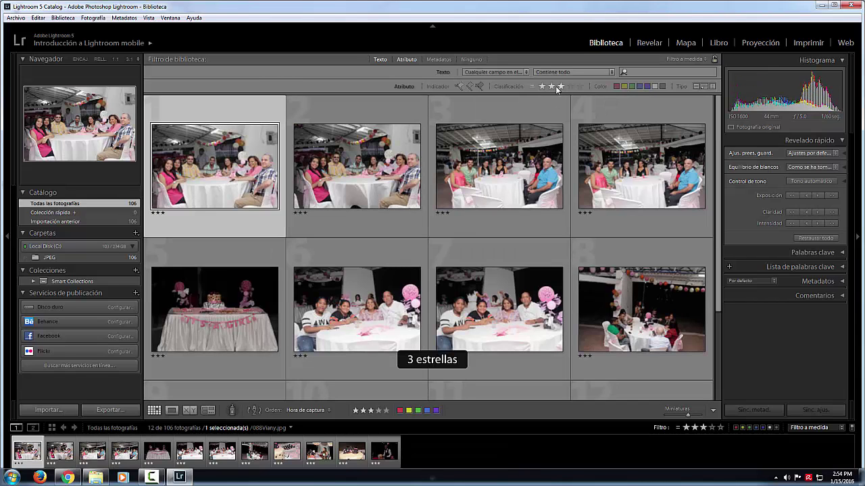
click(541, 87)
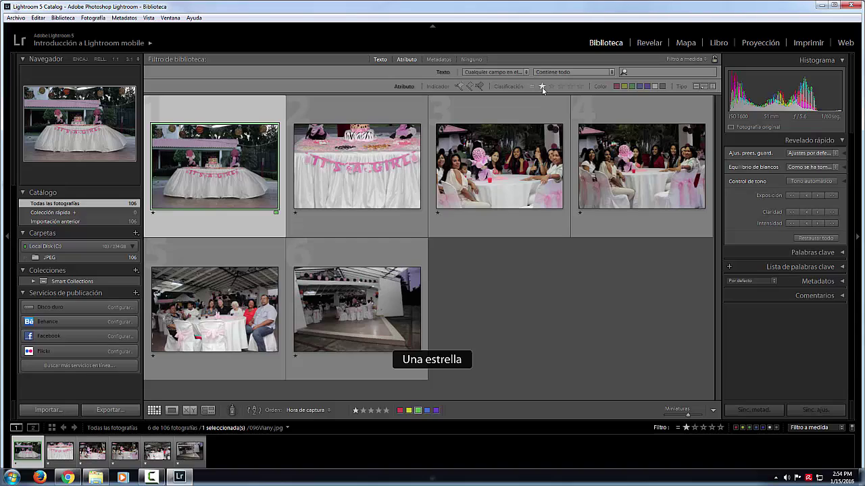